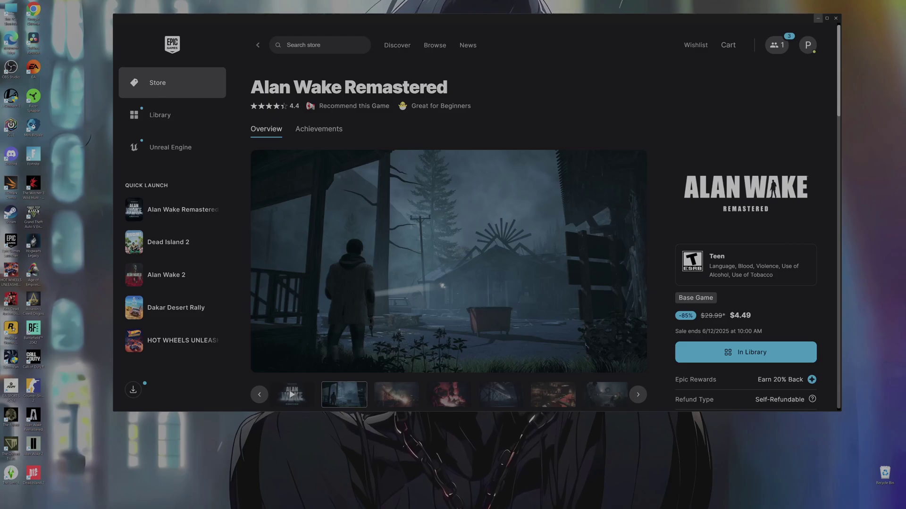
Step: Play the Alan Wake Remastered trailer in the Epic Games Launcher and browse its page
{"action": "scroll", "coordinate": [533, 279], "scroll_direction": "down", "scroll_amount": 1}
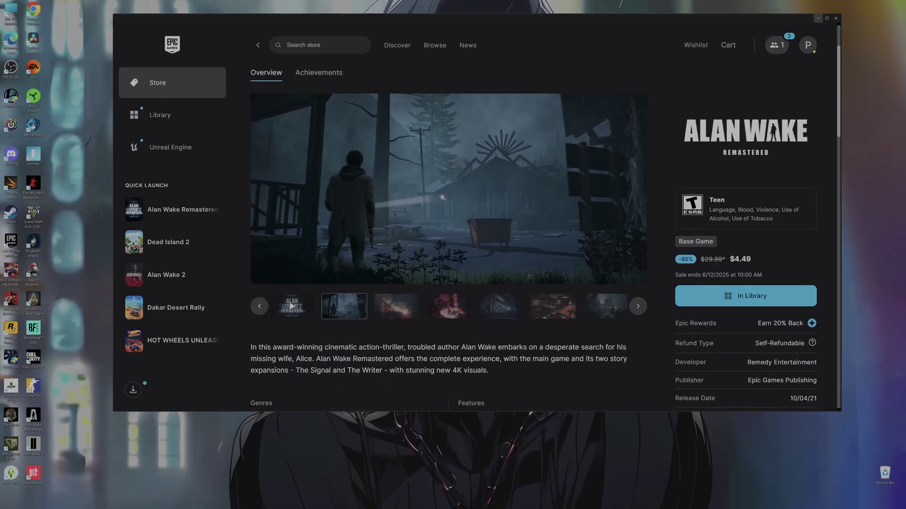
{"action": "left_click", "coordinate": [302, 305]}
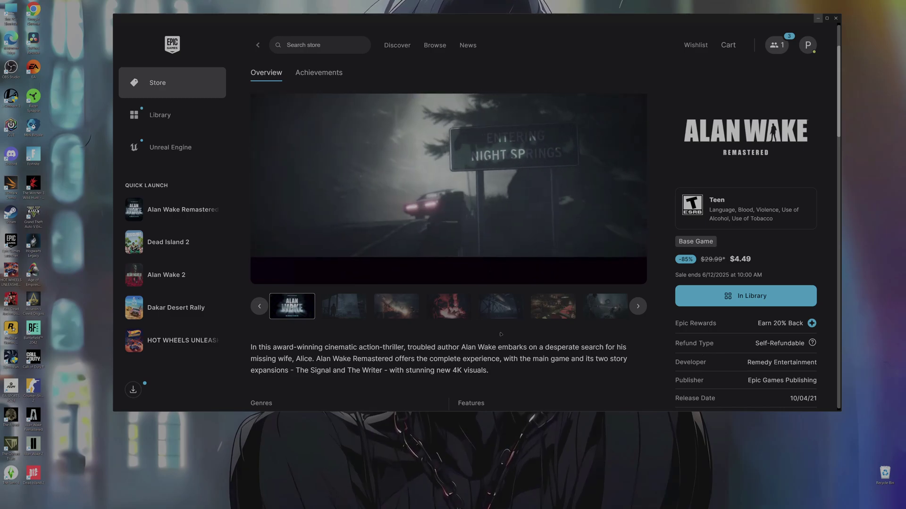
{"action": "scroll", "coordinate": [355, 322], "scroll_direction": "down", "scroll_amount": 2}
{"action": "scroll", "coordinate": [355, 321], "scroll_direction": "up", "scroll_amount": 4}
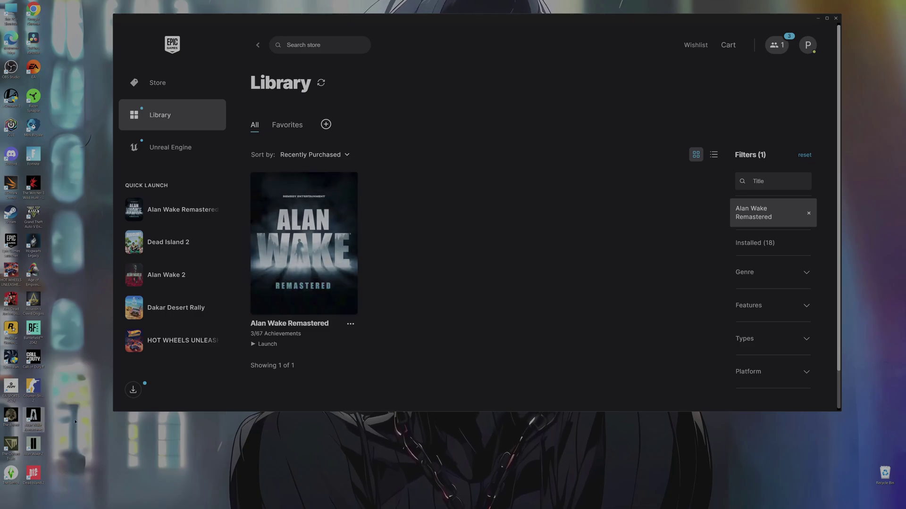
Step: Minimize the Epic Games Launcher and dismiss the desktop shortcut menu
{"action": "left_click", "coordinate": [816, 20]}
{"action": "right_click", "coordinate": [706, 303]}
{"action": "left_click", "coordinate": [787, 355]}
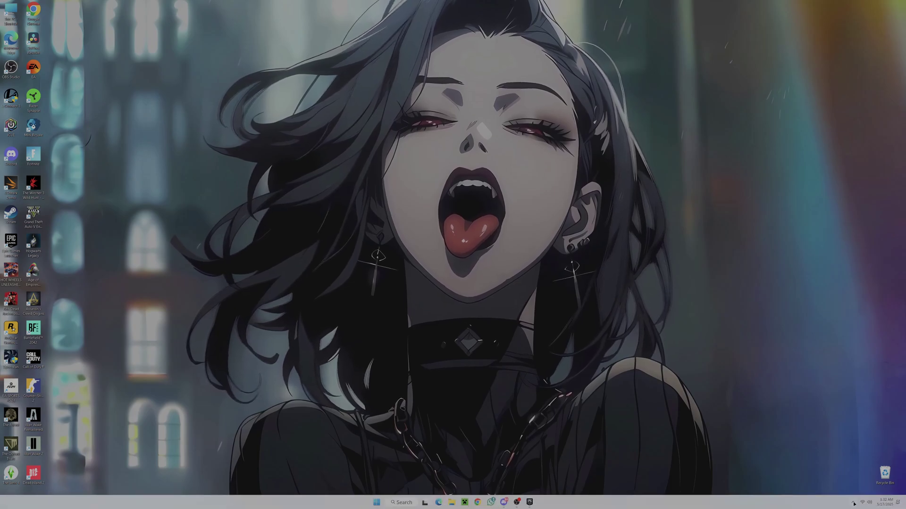
Step: Launch the NVIDIA Control Panel from the system tray
{"action": "left_click", "coordinate": [852, 502]}
{"action": "right_click", "coordinate": [829, 449]}
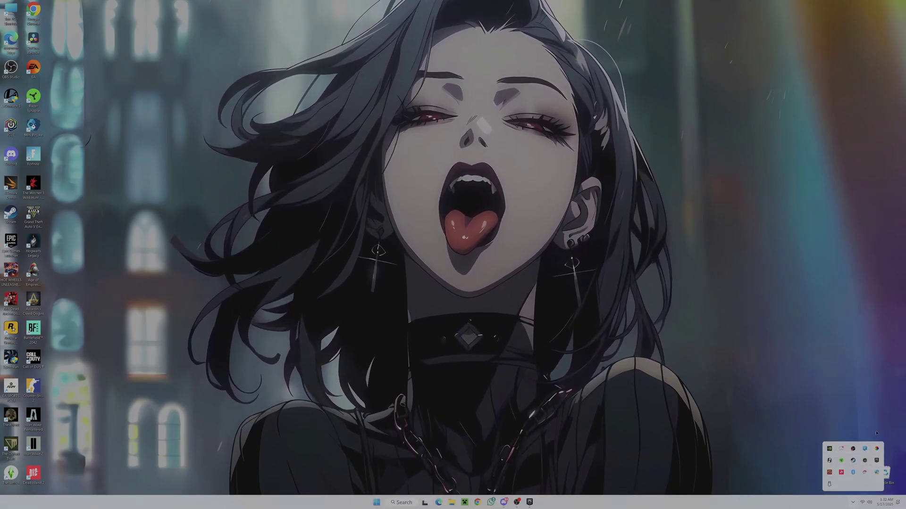
{"action": "left_click", "coordinate": [864, 466]}
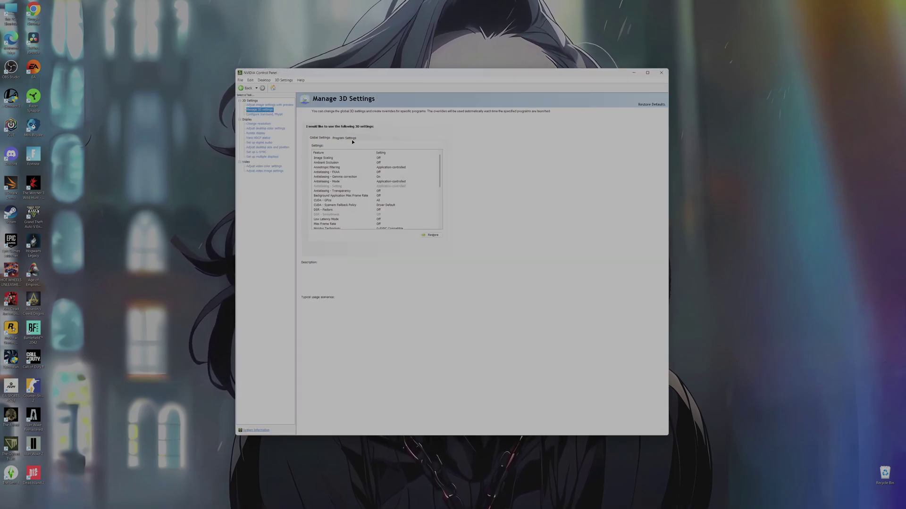
Step: Add Game_f_x64_EOS as a custom program under Manage 3D Settings > Program Settings
{"action": "left_click", "coordinate": [340, 138]}
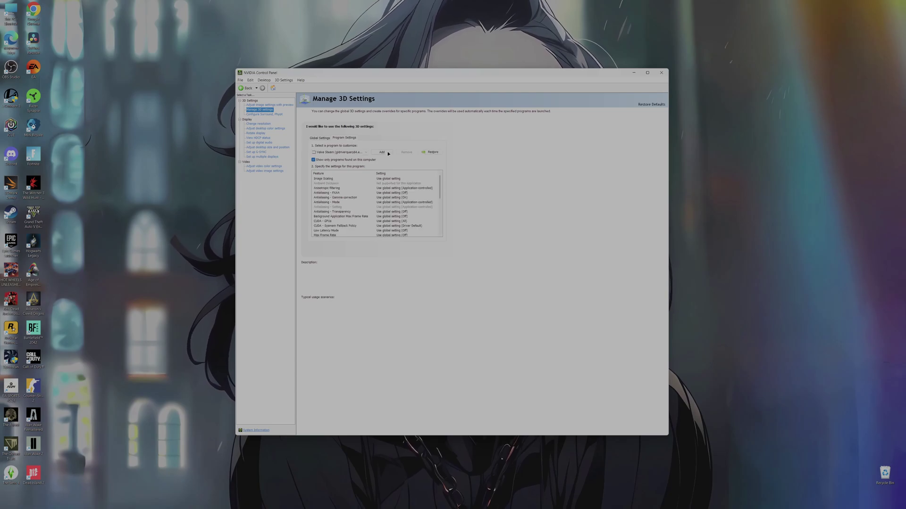
{"action": "left_click", "coordinate": [382, 152]}
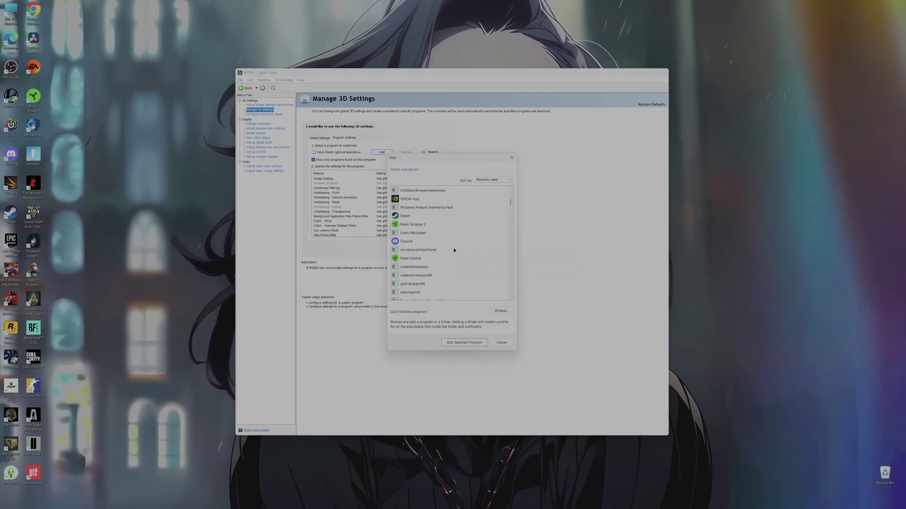
{"action": "scroll", "coordinate": [455, 258], "scroll_direction": "up", "scroll_amount": 3}
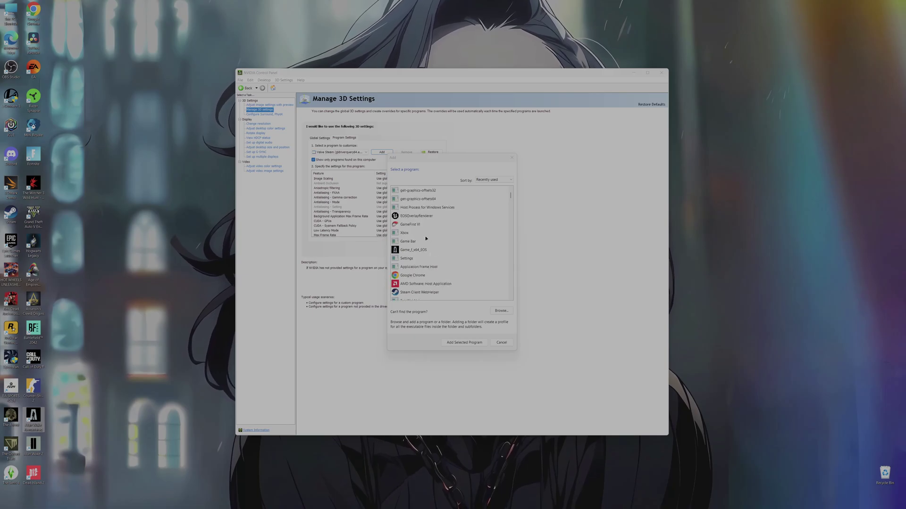
{"action": "left_click", "coordinate": [394, 253]}
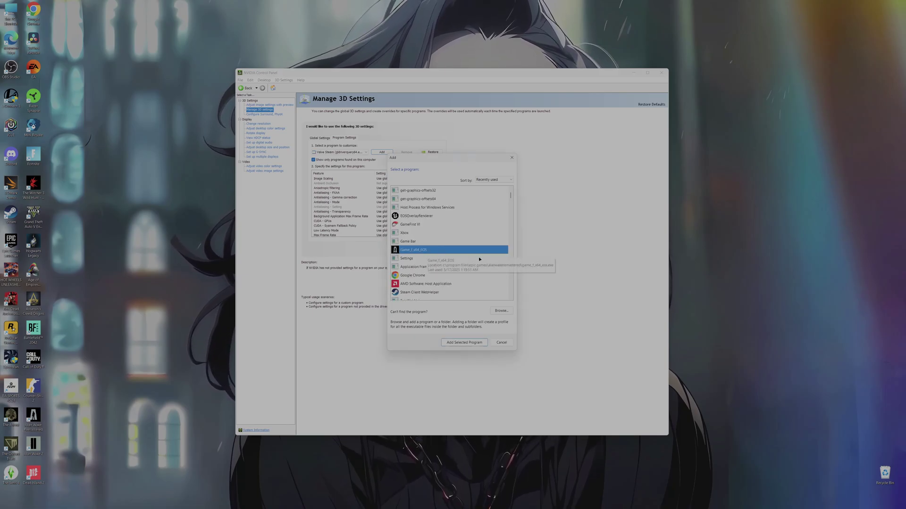
{"action": "left_click", "coordinate": [472, 343]}
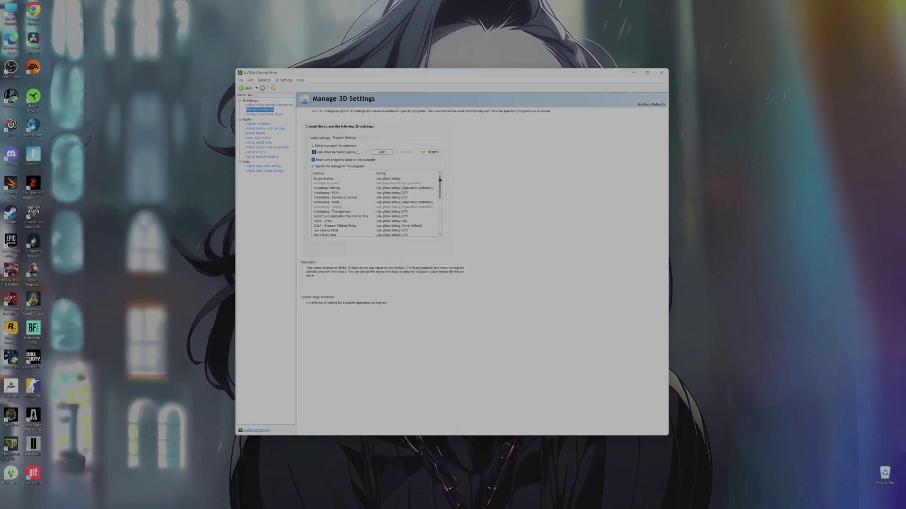
Step: Set Texture filtering – Negative LOD bias to Clamp, then close the NVIDIA Control Panel
{"action": "left_click_drag", "start_coordinate": [440, 195], "coordinate": [438, 212]}
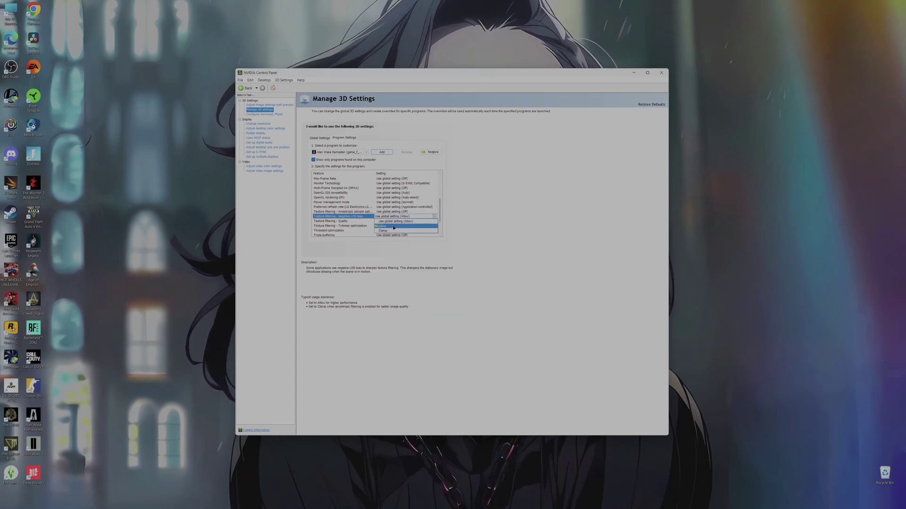
{"action": "left_click", "coordinate": [383, 231]}
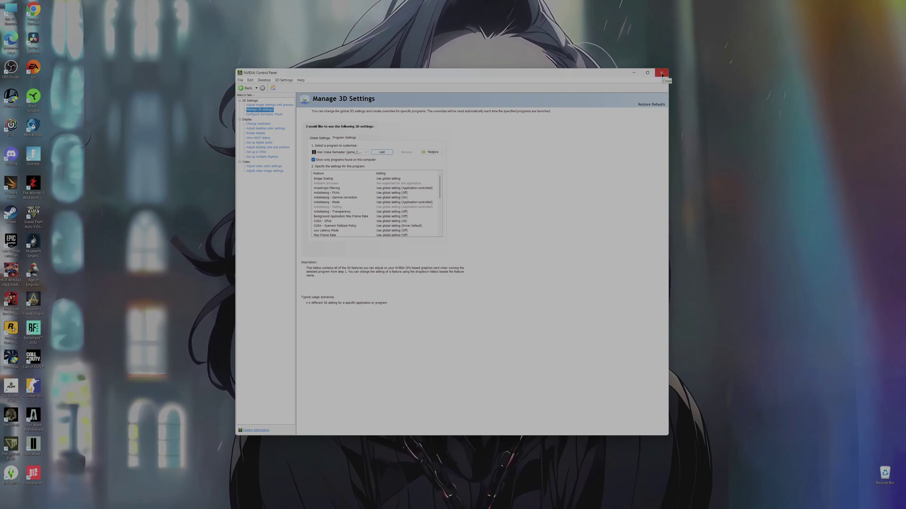
{"action": "left_click", "coordinate": [662, 74]}
Step: Open Windows Display settings from the desktop context menu
{"action": "right_click", "coordinate": [537, 94]}
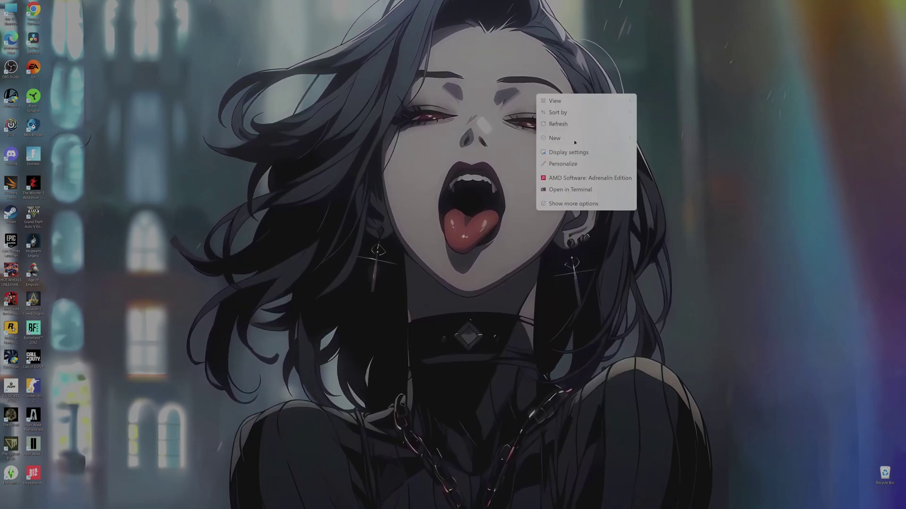
{"action": "left_click", "coordinate": [573, 203]}
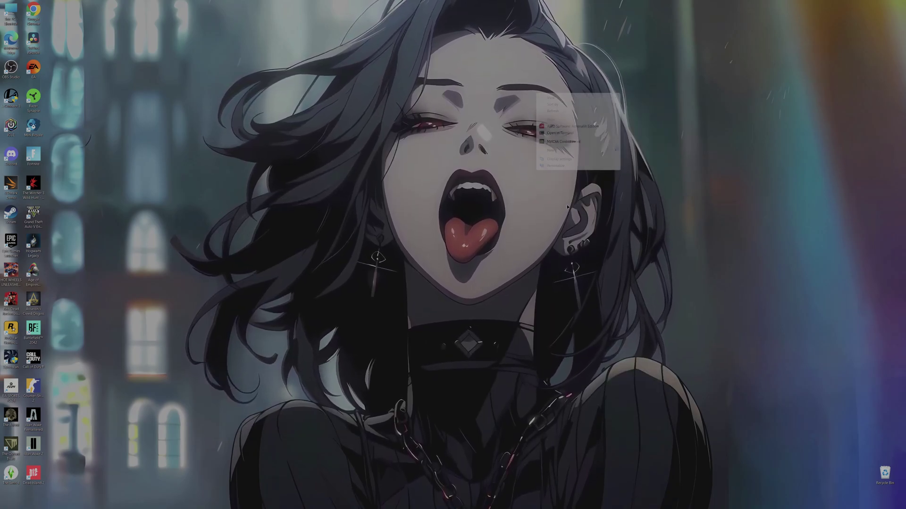
{"action": "left_click", "coordinate": [558, 159]}
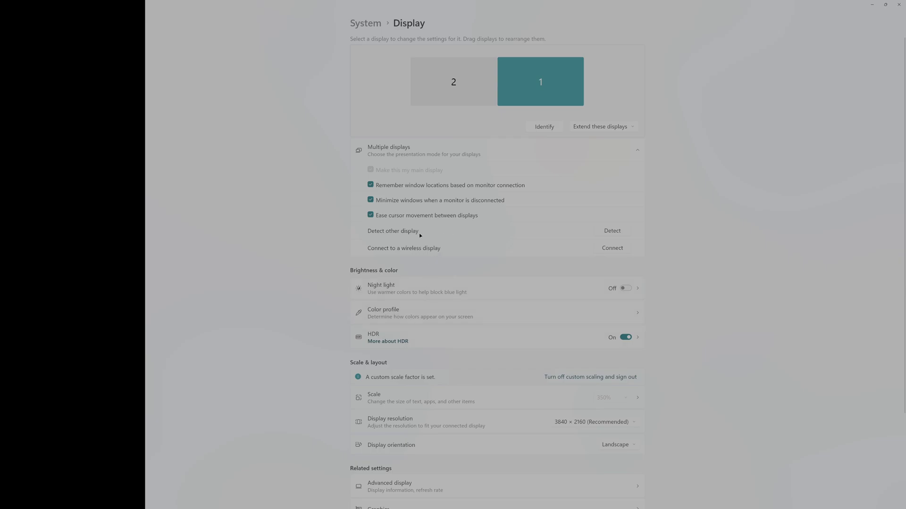
Step: Keep the display refresh rate at 60 Hz in advanced display settings, then close Settings
{"action": "scroll", "coordinate": [419, 401], "scroll_direction": "down", "scroll_amount": 3}
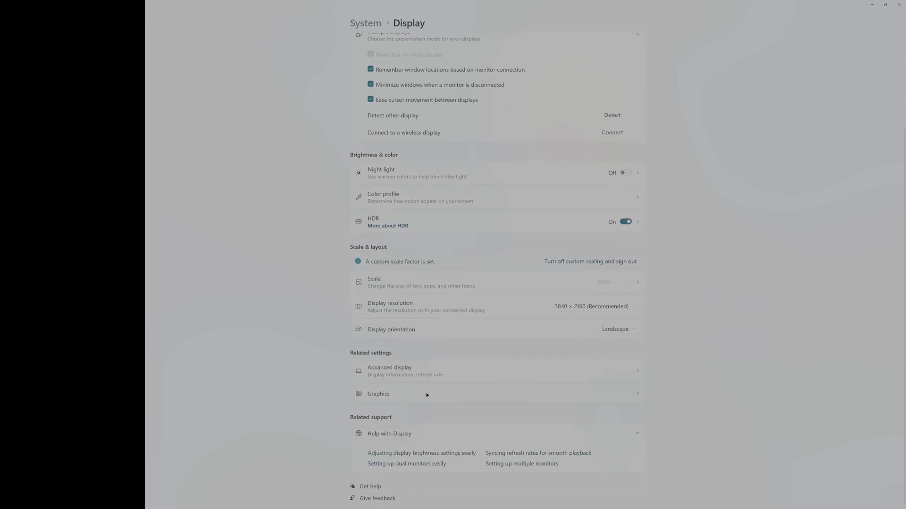
{"action": "left_click", "coordinate": [415, 373]}
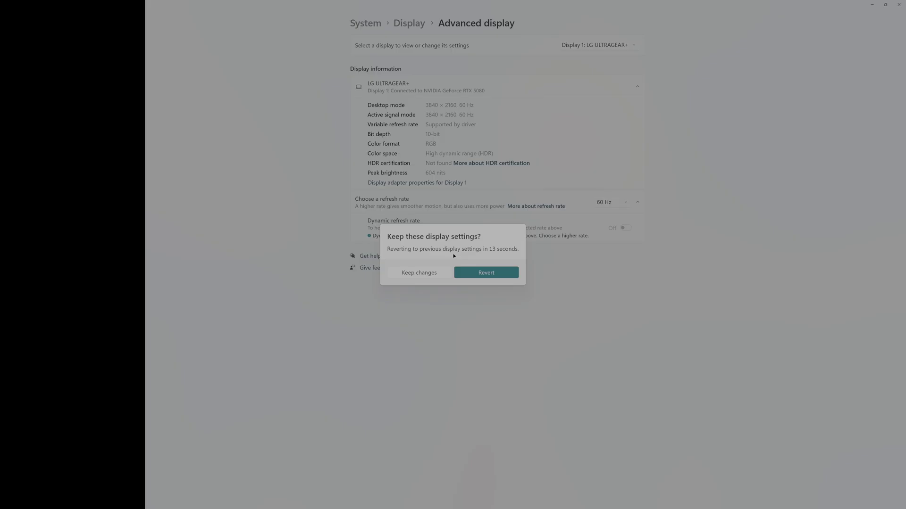
{"action": "left_click", "coordinate": [429, 274]}
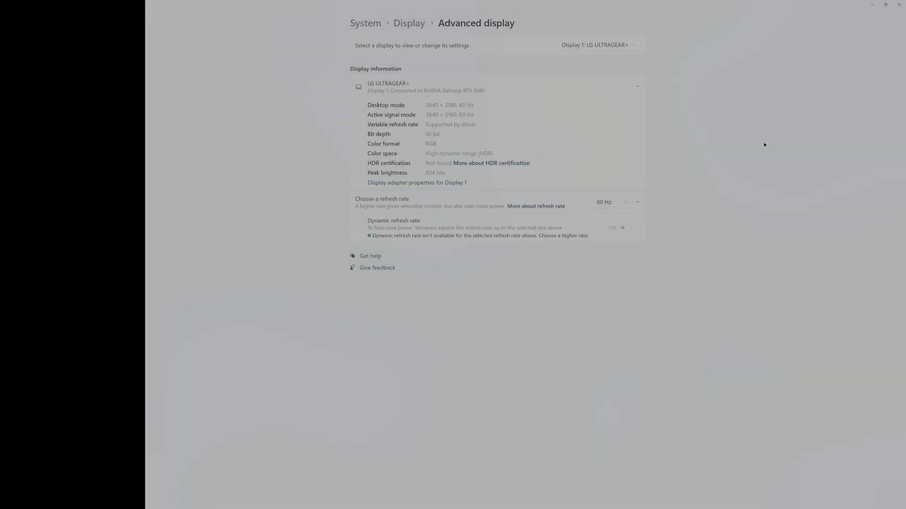
{"action": "left_click", "coordinate": [899, 5]}
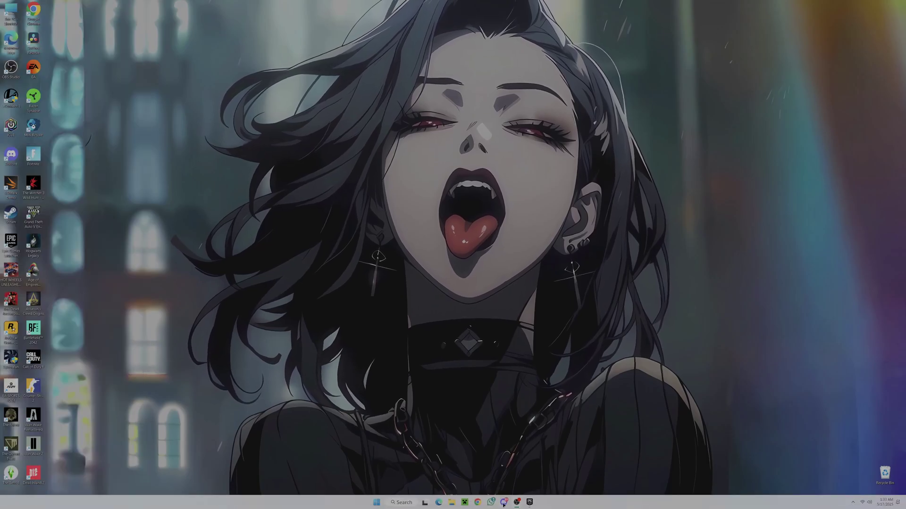
Step: Open the Epic Games library and launch Alan Wake Remastered
{"action": "left_click", "coordinate": [530, 503]}
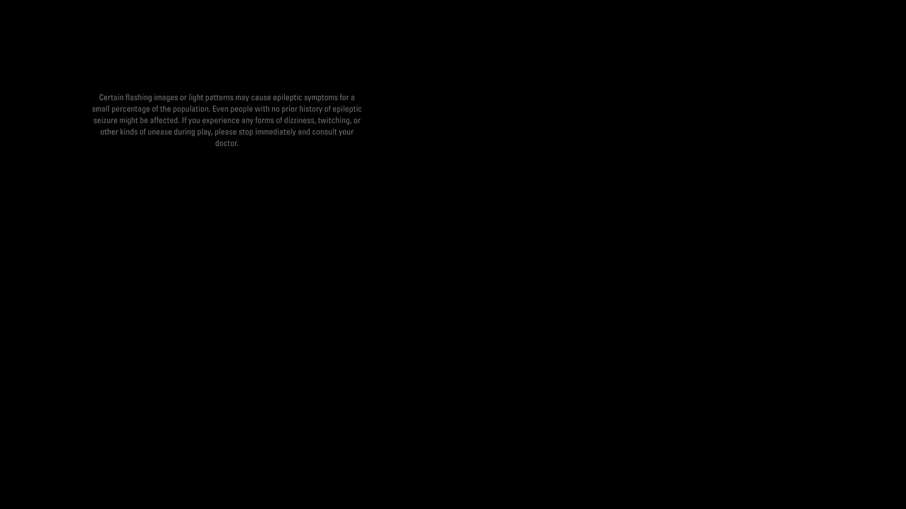
Step: From the title screen, go to Options > Graphics and change the resolution to 3840x2160
{"action": "left_click", "coordinate": [227, 128]}
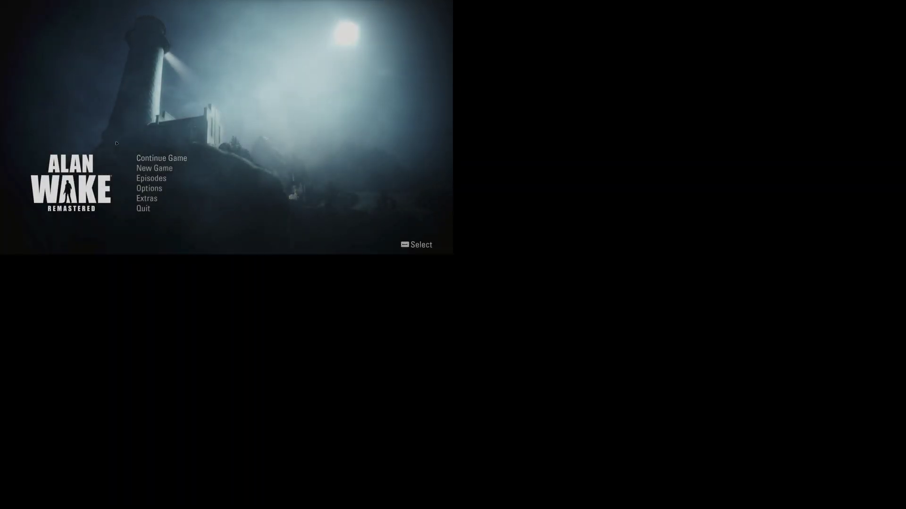
{"action": "key", "text": "Down"}
{"action": "key", "text": "Down"}
{"action": "key", "text": "Down"}
{"action": "key", "text": "Return"}
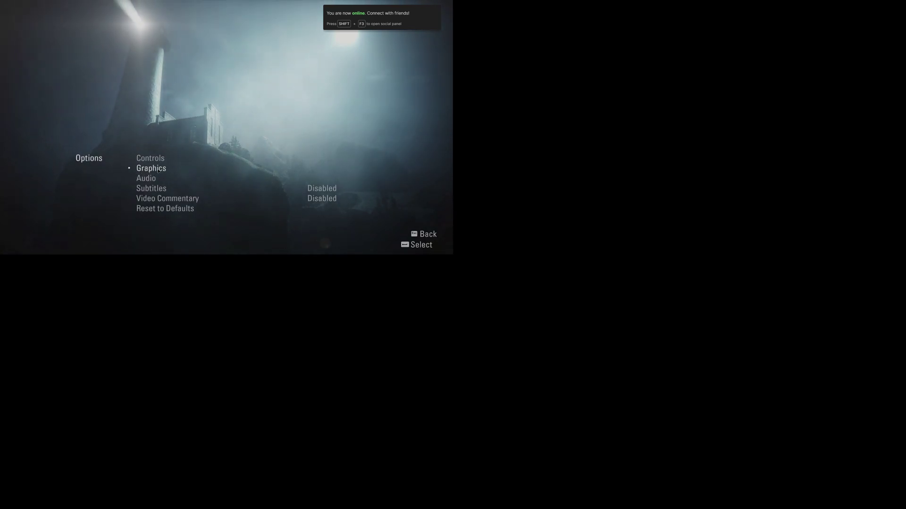
{"action": "left_click", "coordinate": [158, 169]}
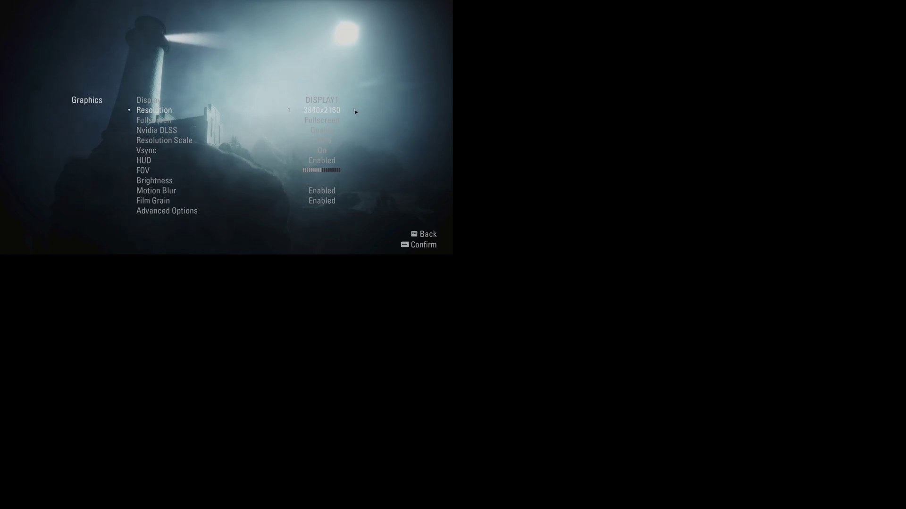
{"action": "left_click", "coordinate": [325, 113]}
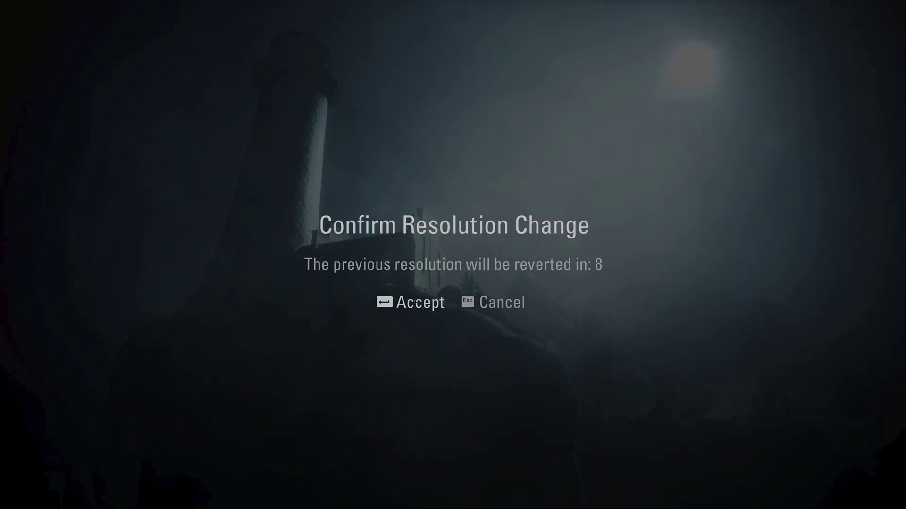
Step: Confirm the 3840x2160 resolution change and return to Options > Graphics
{"action": "left_click", "coordinate": [415, 302]}
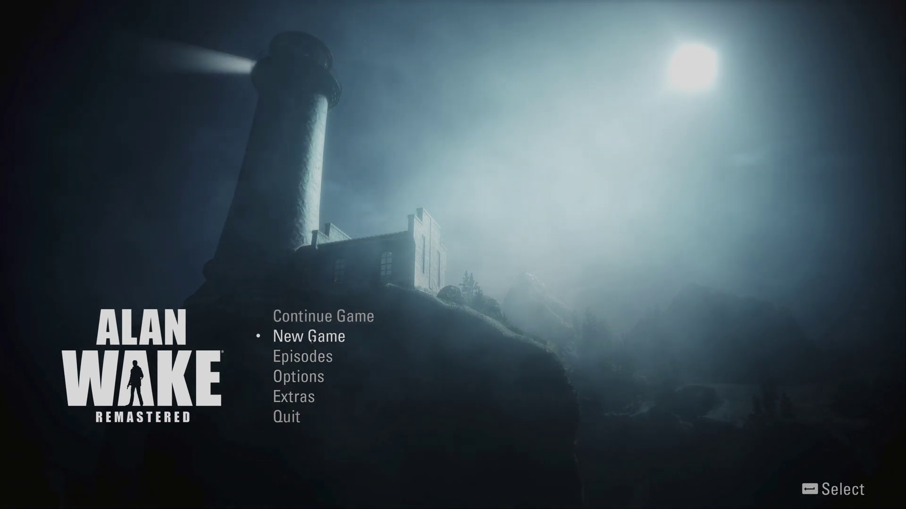
{"action": "left_click", "coordinate": [299, 380]}
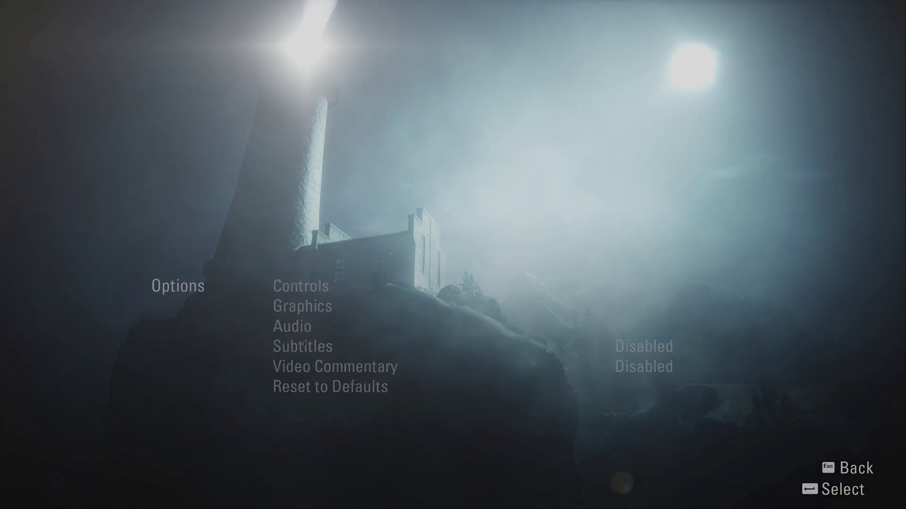
{"action": "left_click", "coordinate": [302, 309]}
Step: Cycle the Fullscreen mode to Borderless and apply it
{"action": "left_click", "coordinate": [578, 240]}
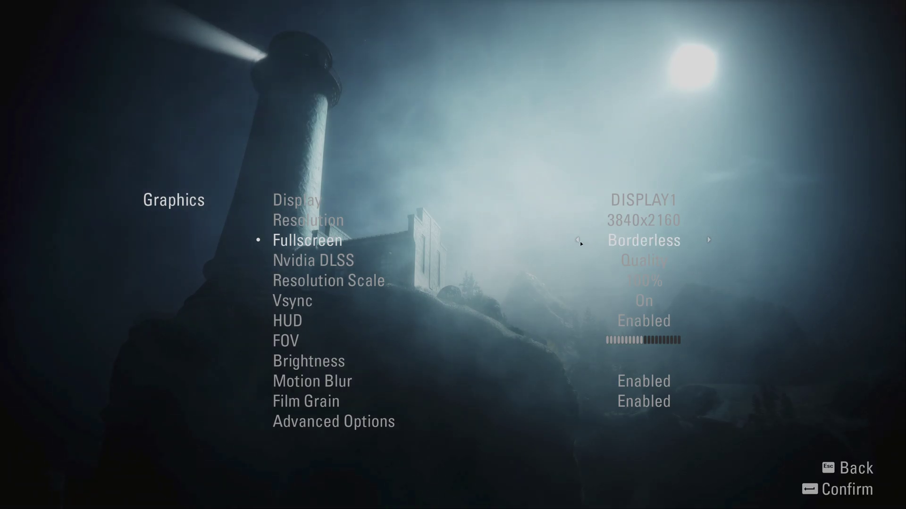
{"action": "left_click", "coordinate": [578, 241]}
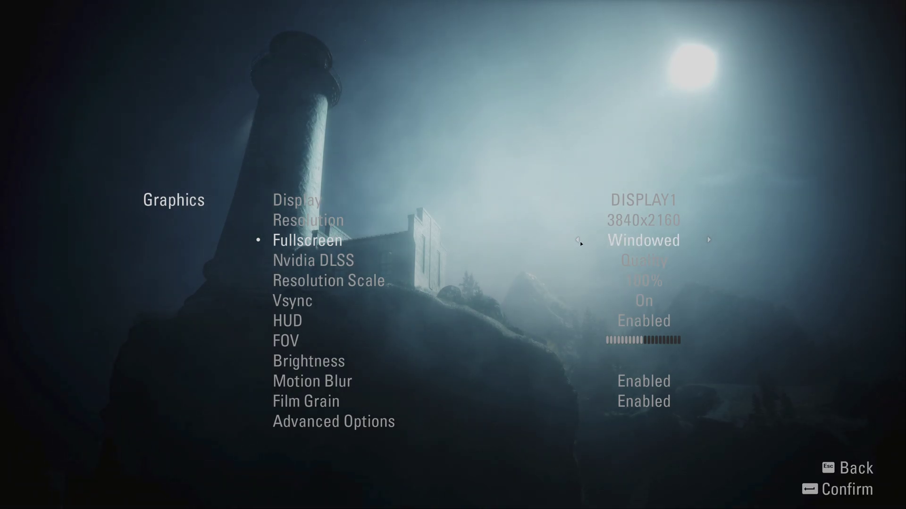
{"action": "left_click", "coordinate": [709, 240]}
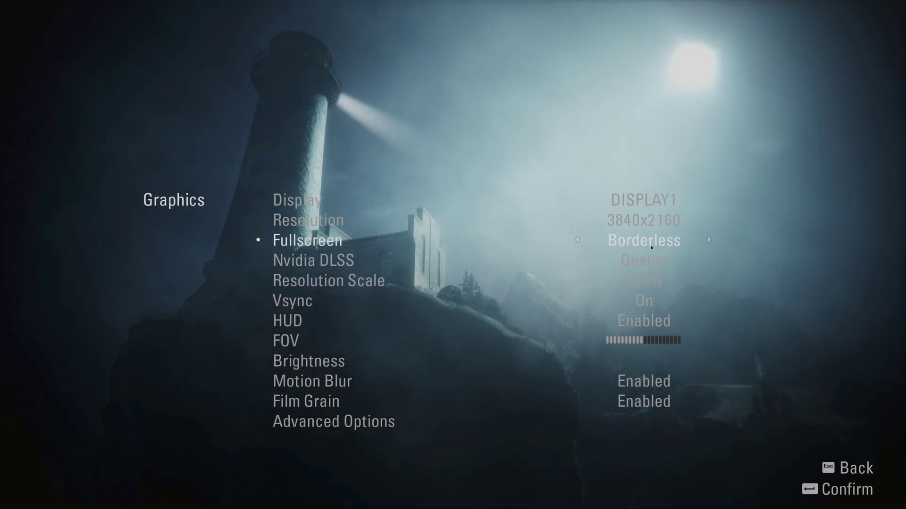
{"action": "left_click", "coordinate": [708, 240]}
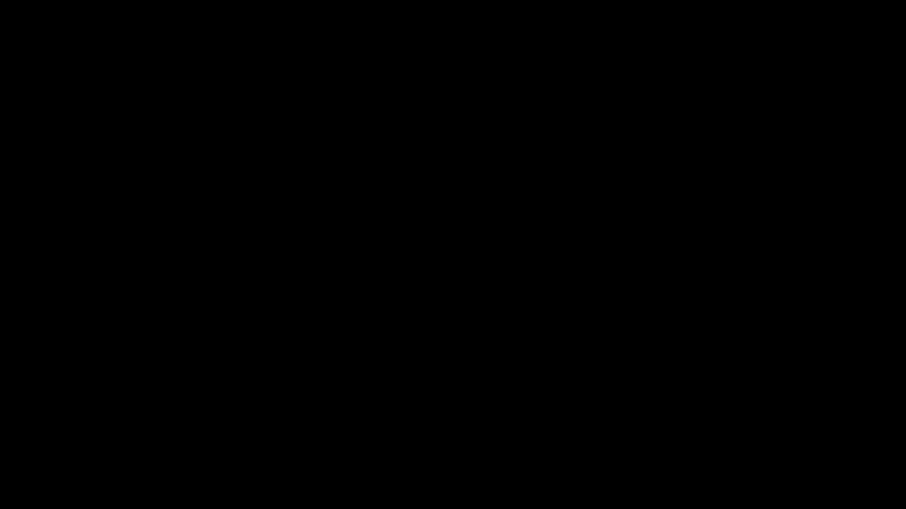
Step: Keep Borderless mode, then reopen Options > Graphics and its Advanced Options
{"action": "key", "text": "Return"}
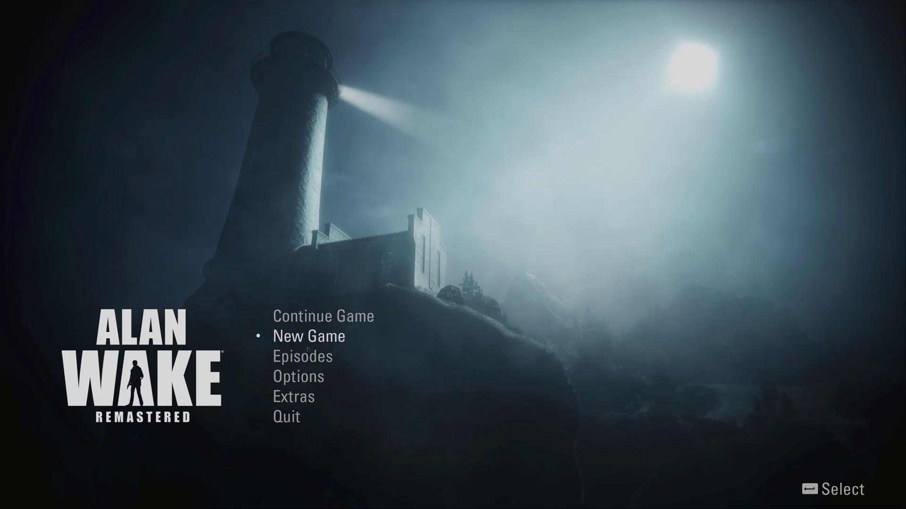
{"action": "left_click", "coordinate": [302, 377]}
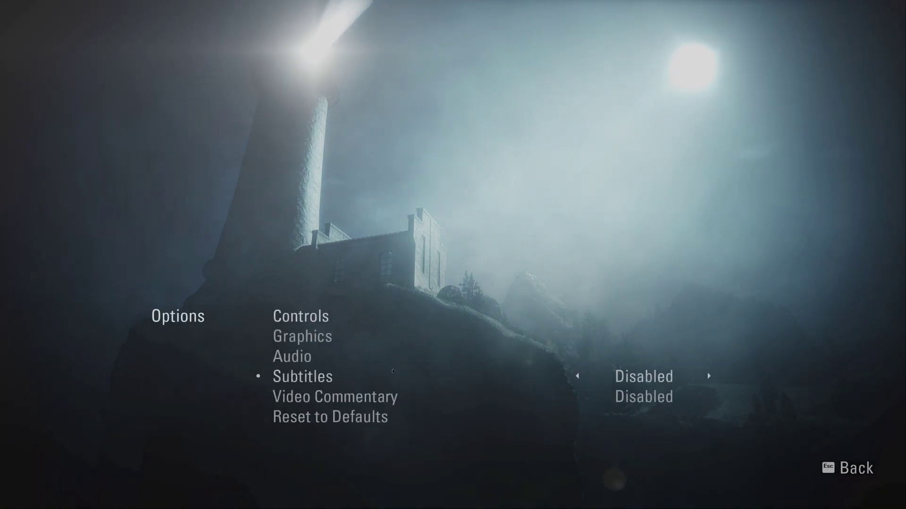
{"action": "left_click", "coordinate": [315, 340]}
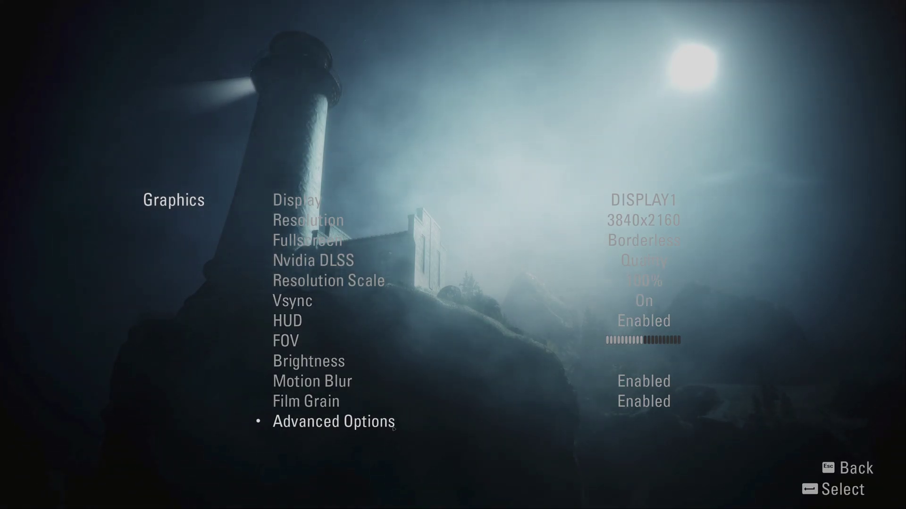
{"action": "left_click", "coordinate": [628, 421]}
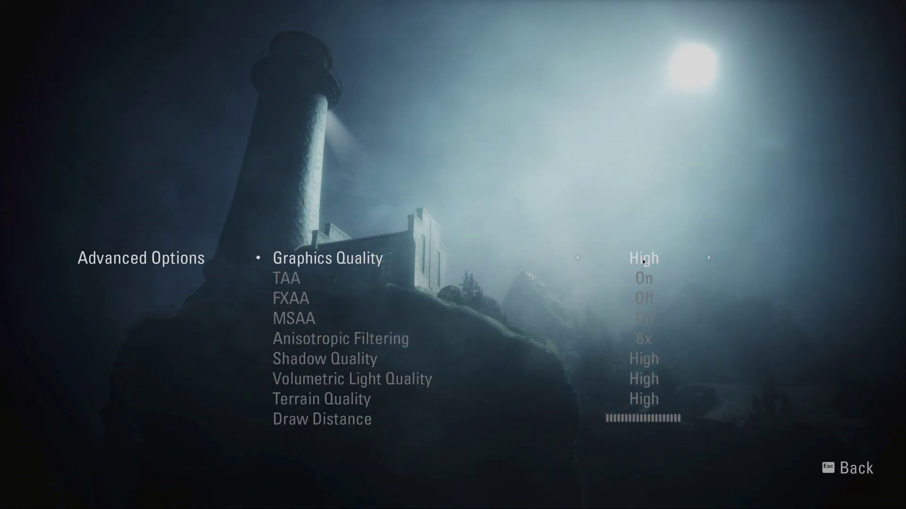
Step: Set TAA Off and Anisotropic Filtering 16x, then press Esc back to the Options menu
{"action": "left_click", "coordinate": [708, 258]}
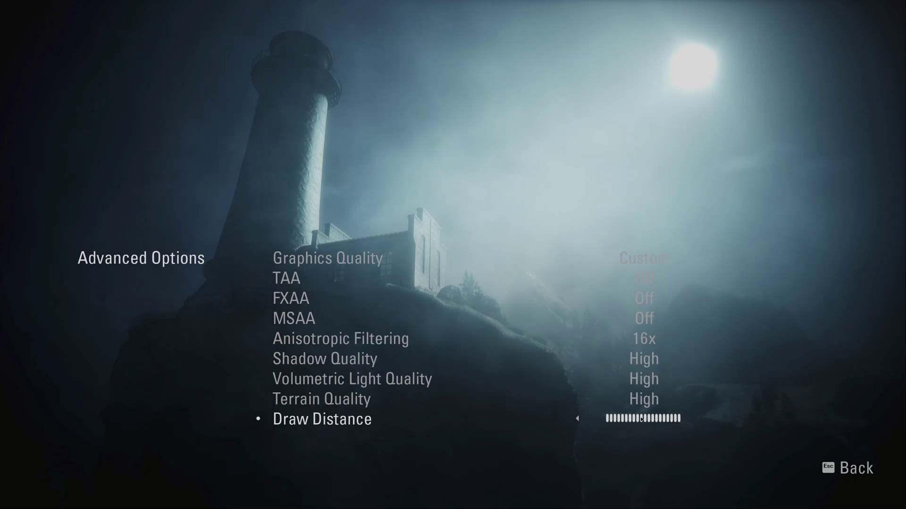
{"action": "key", "text": "Escape"}
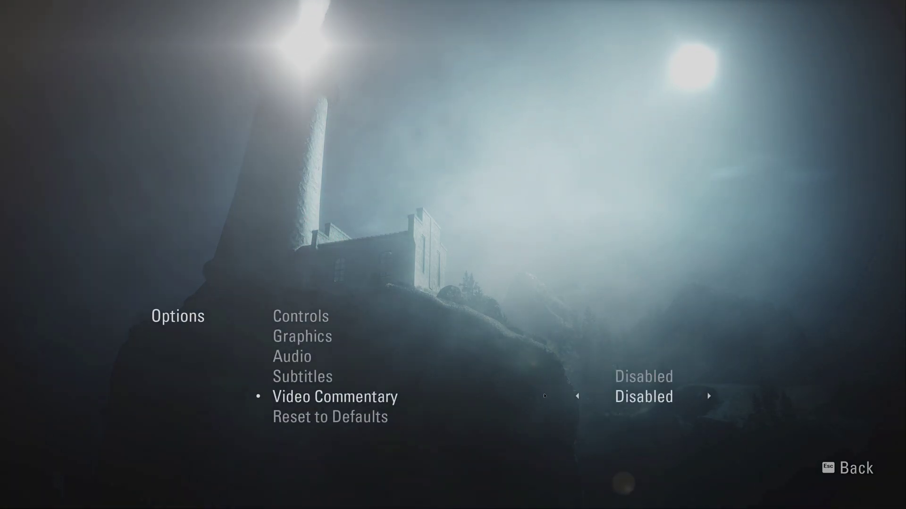
{"action": "key", "text": "Escape"}
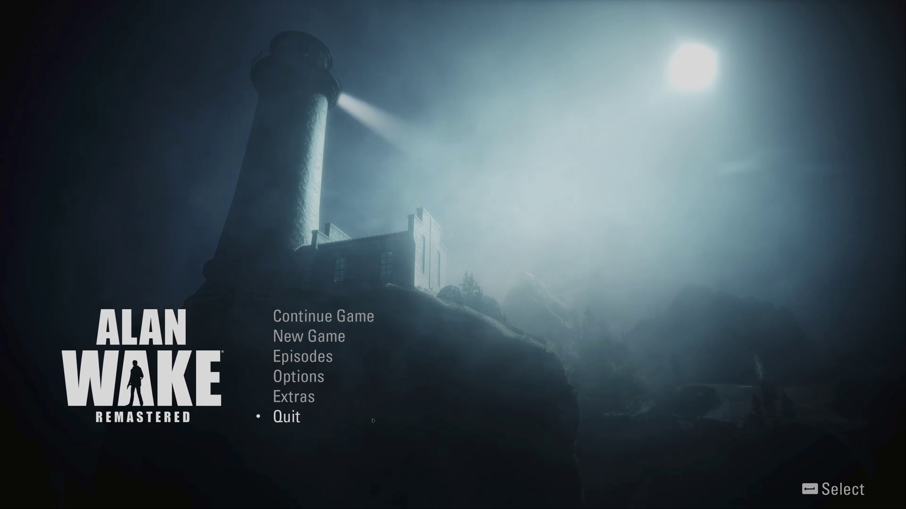